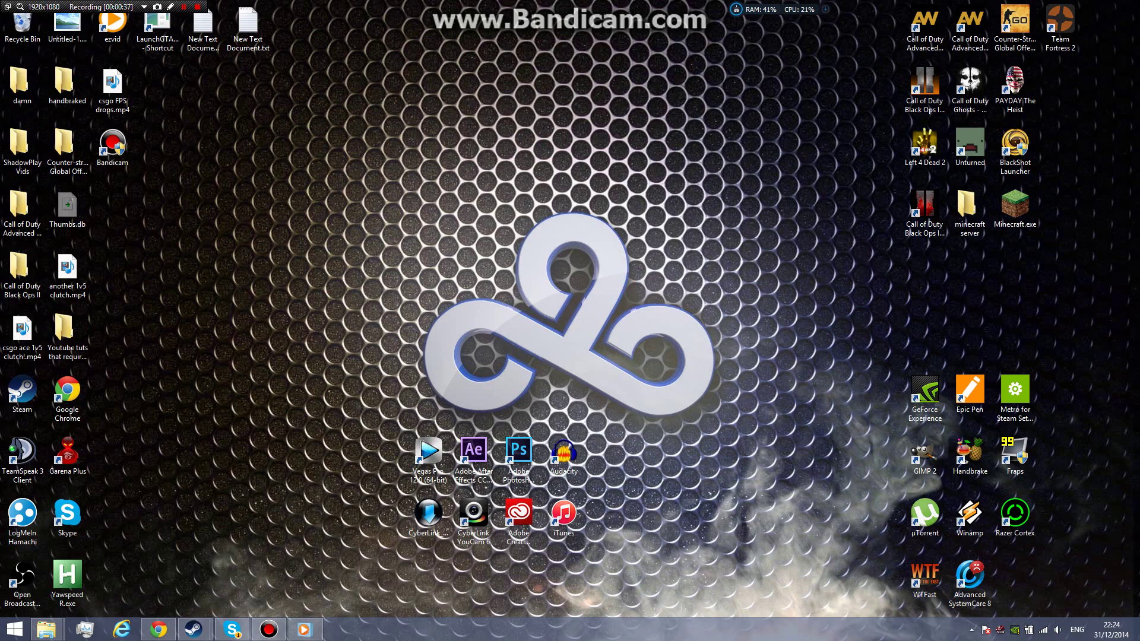
Watch the csgo FPS drops video in the media player, pause it and close the player
left_click(305, 629)
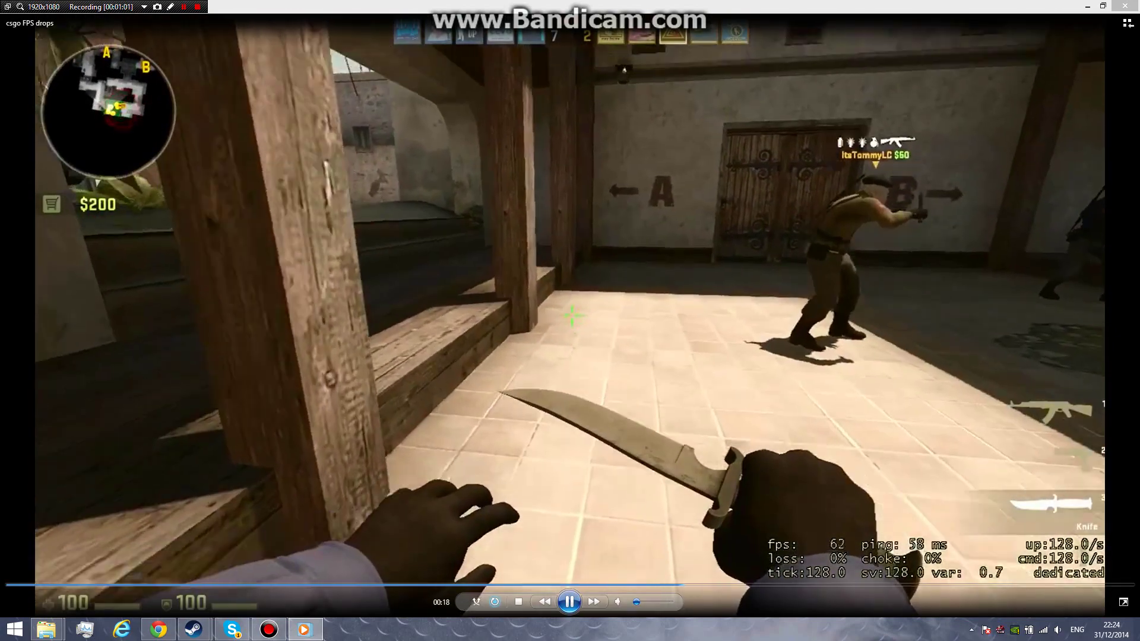
key("space")
left_click(1123, 6)
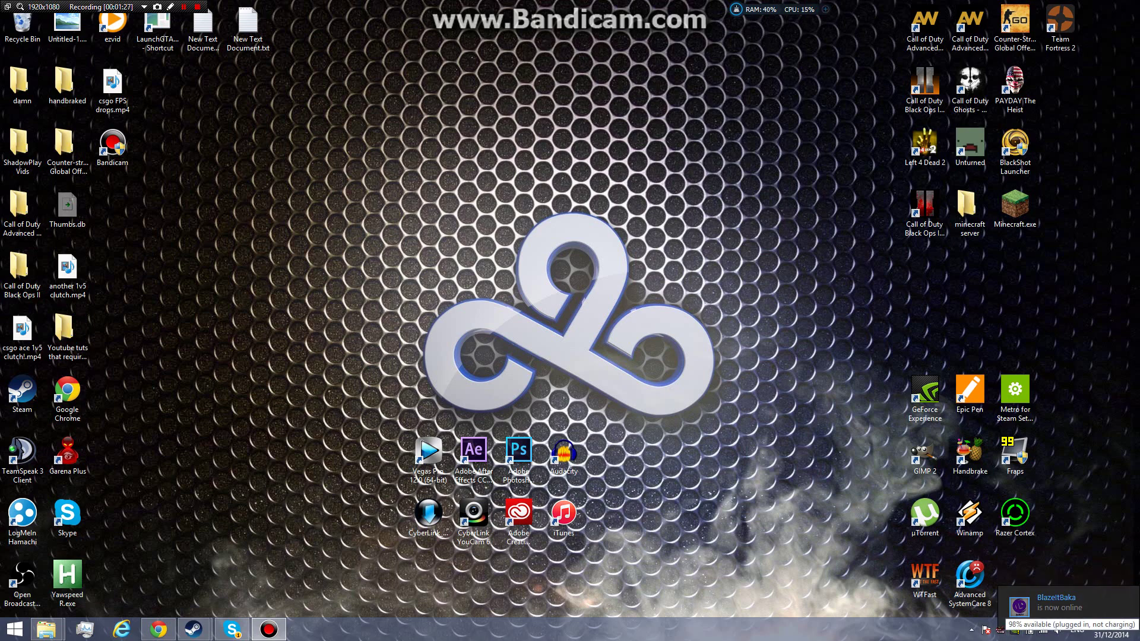
Open the advanced power settings of the Balanced plan from the battery's power options
left_click(1028, 631)
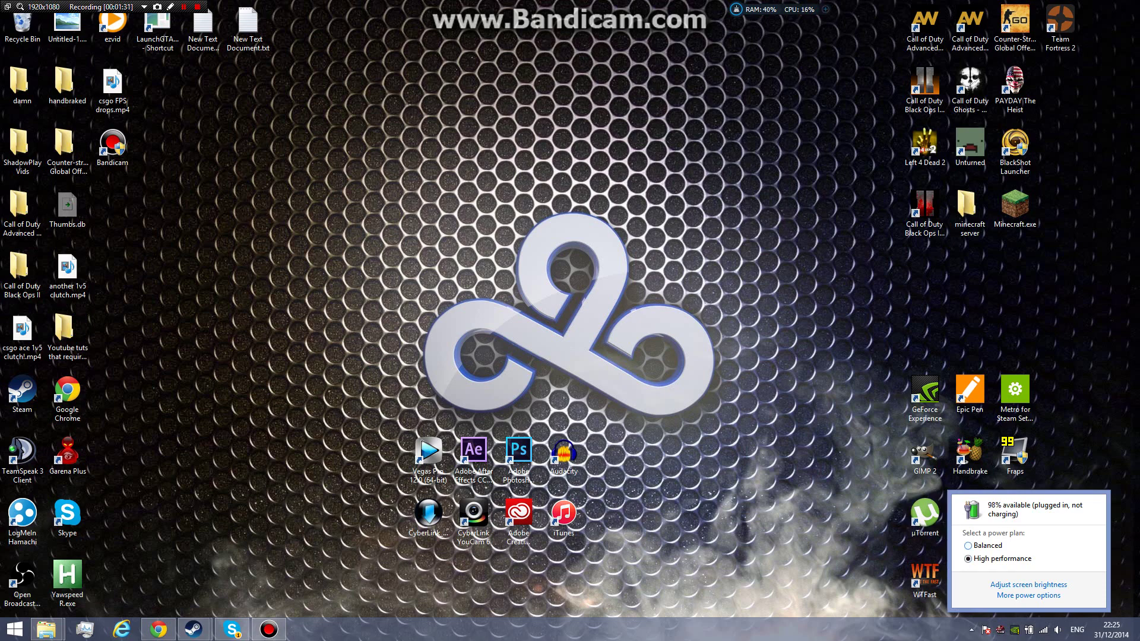
left_click(1028, 595)
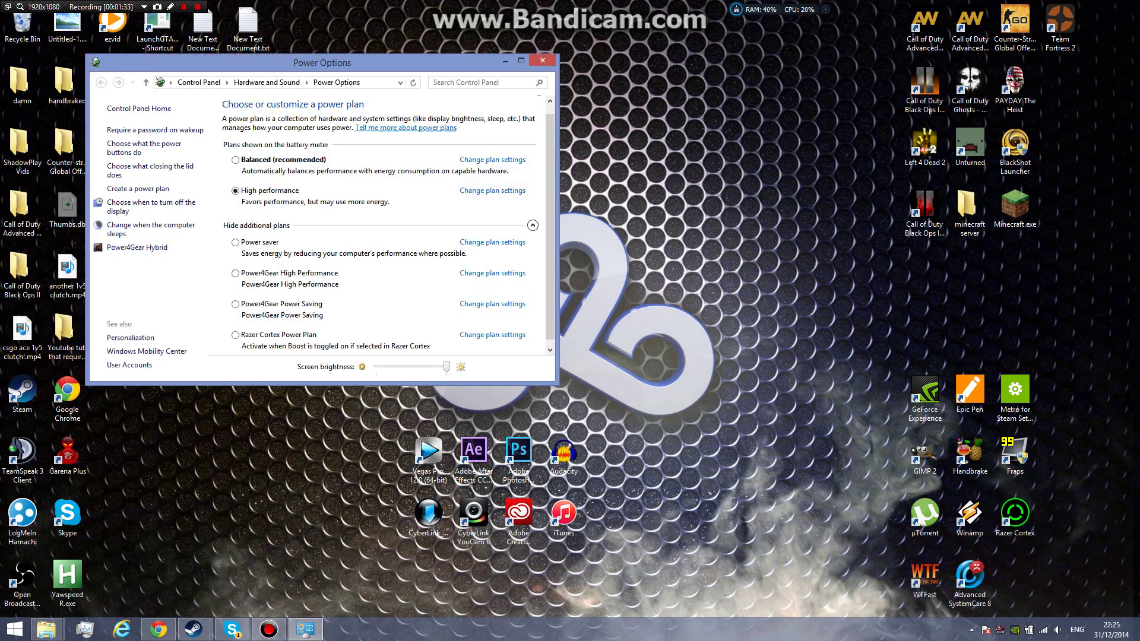
left_click_drag(368, 62, 629, 92)
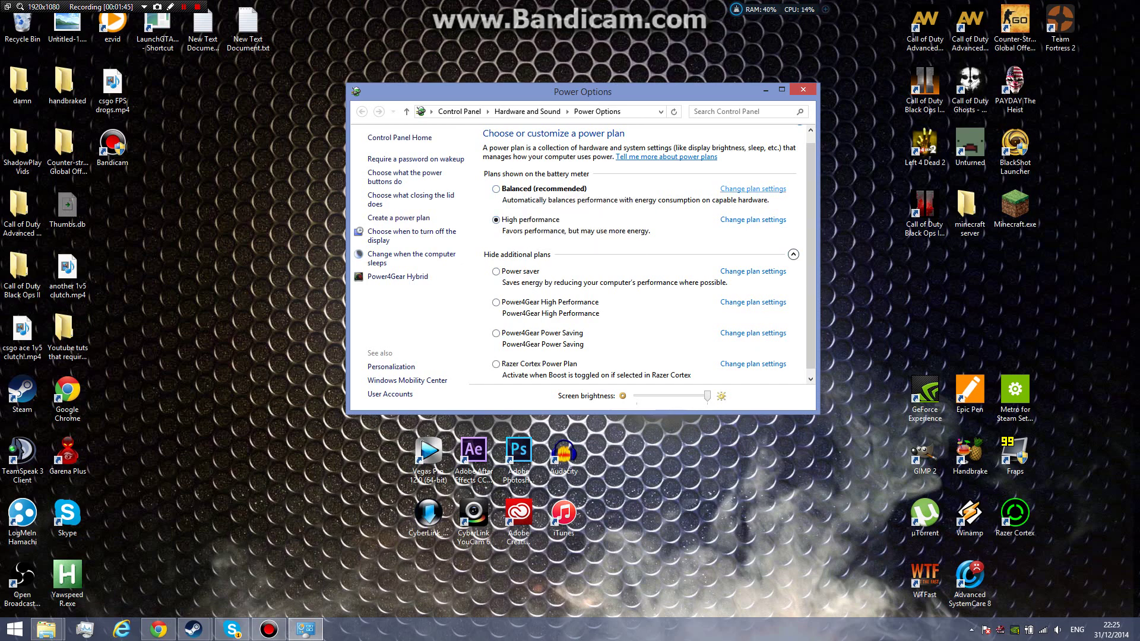
left_click(752, 189)
left_click(361, 112)
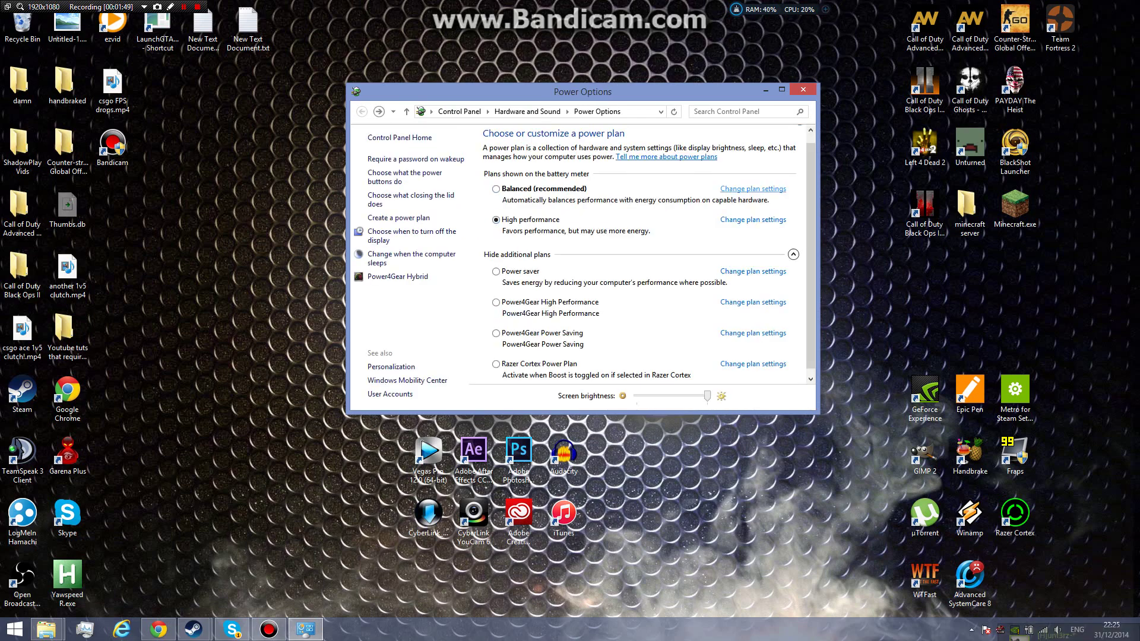
left_click(753, 188)
left_click(462, 296)
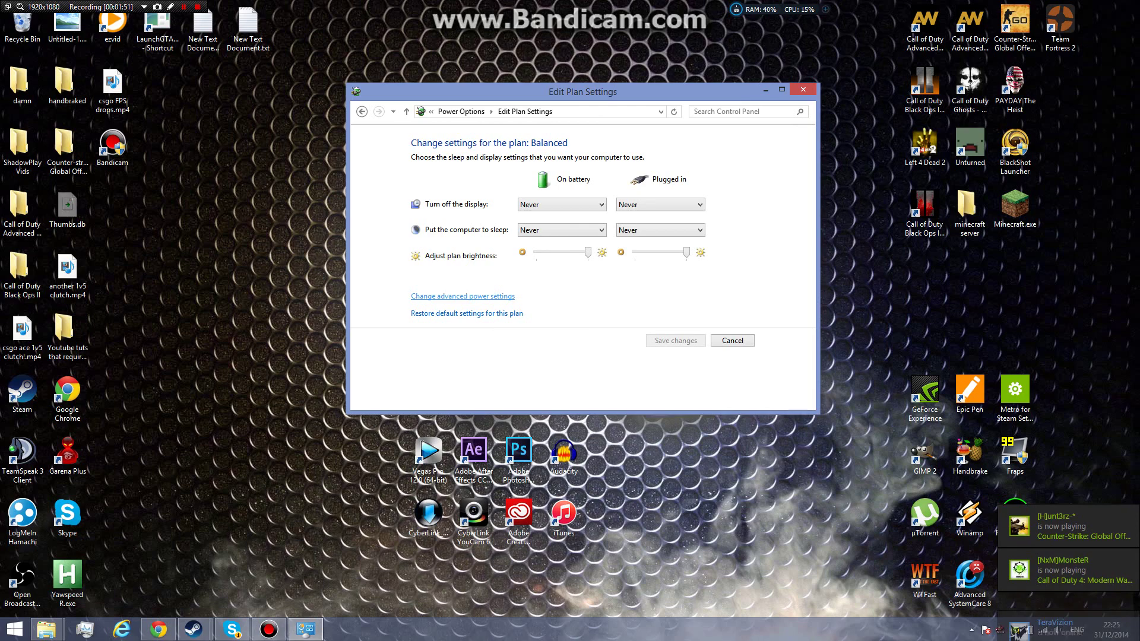
left_click_drag(155, 41, 267, 60)
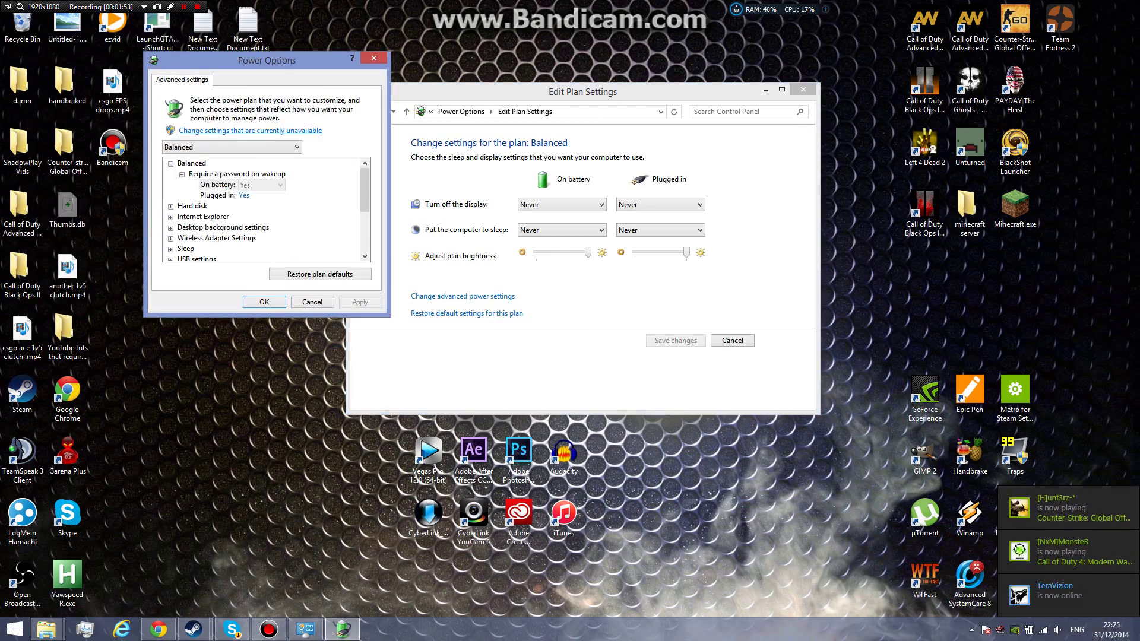
Expand Processor power management with its minimum and maximum processor state values in the Balanced plan
left_click_drag(365, 190, 365, 232)
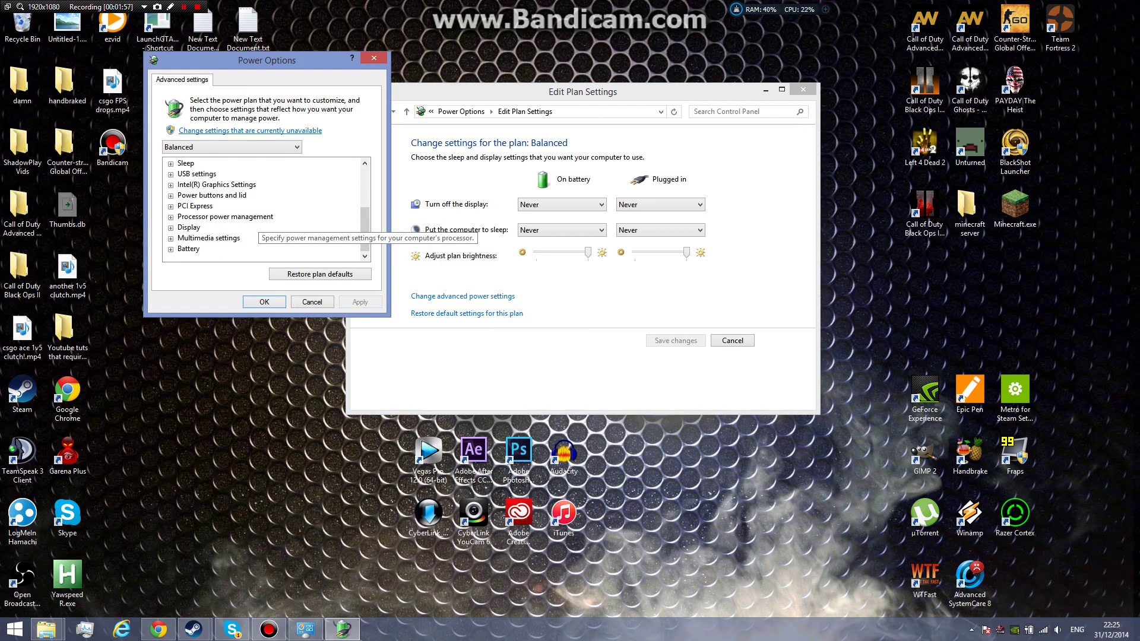
double_click(226, 217)
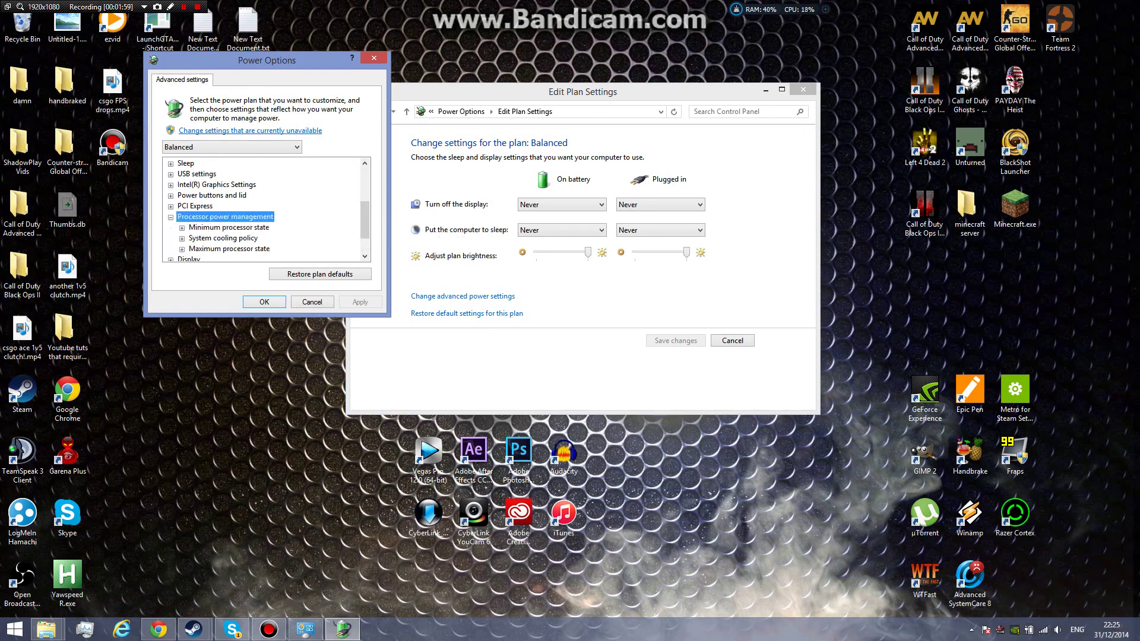
scroll(227, 217, "down", 1)
double_click(222, 197)
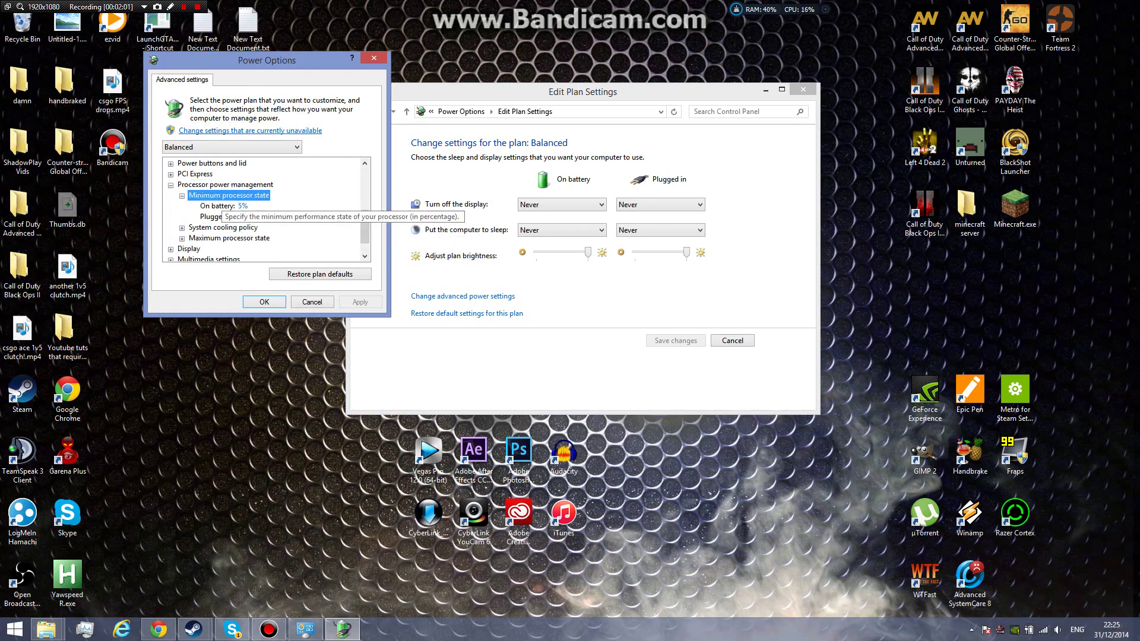
left_click_drag(365, 227, 365, 238)
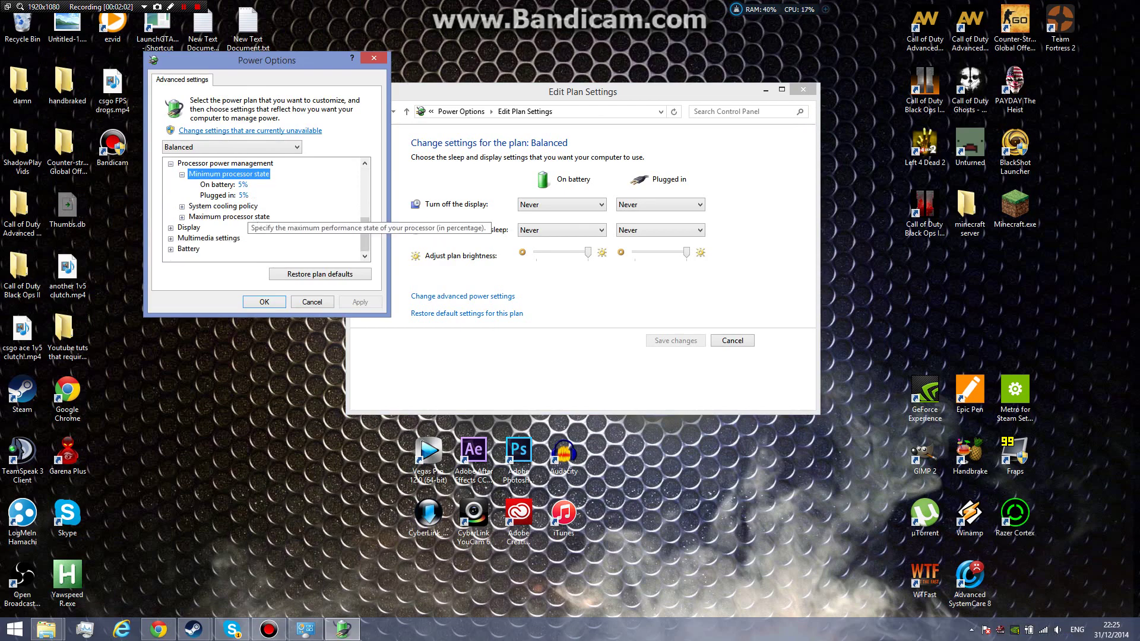
double_click(248, 217)
scroll(237, 214, "down", 1)
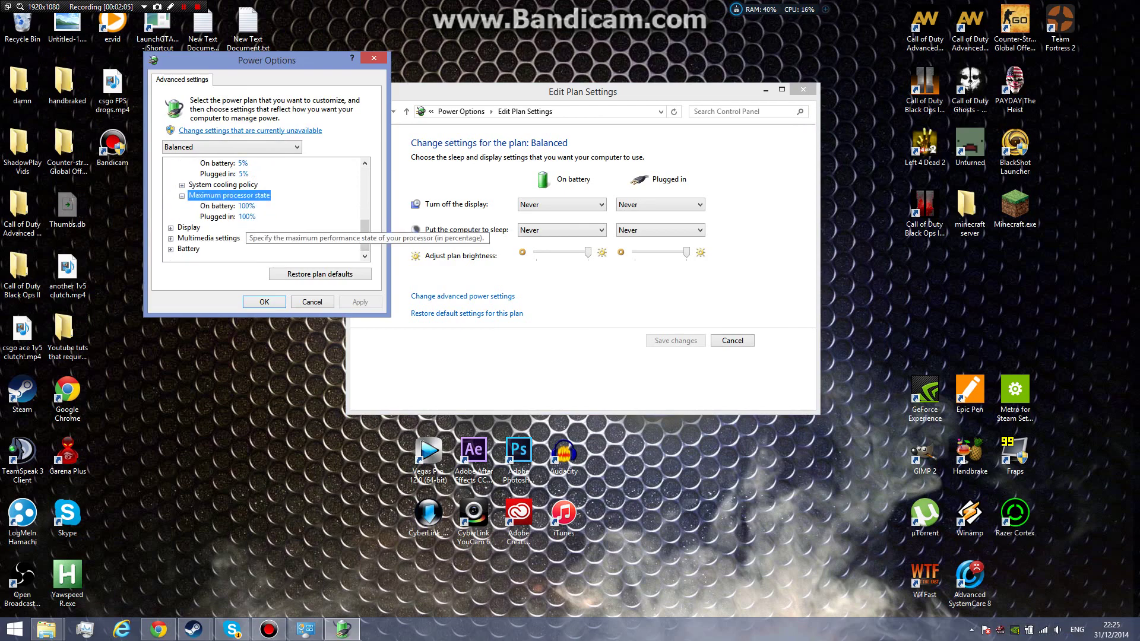
scroll(237, 214, "up", 1)
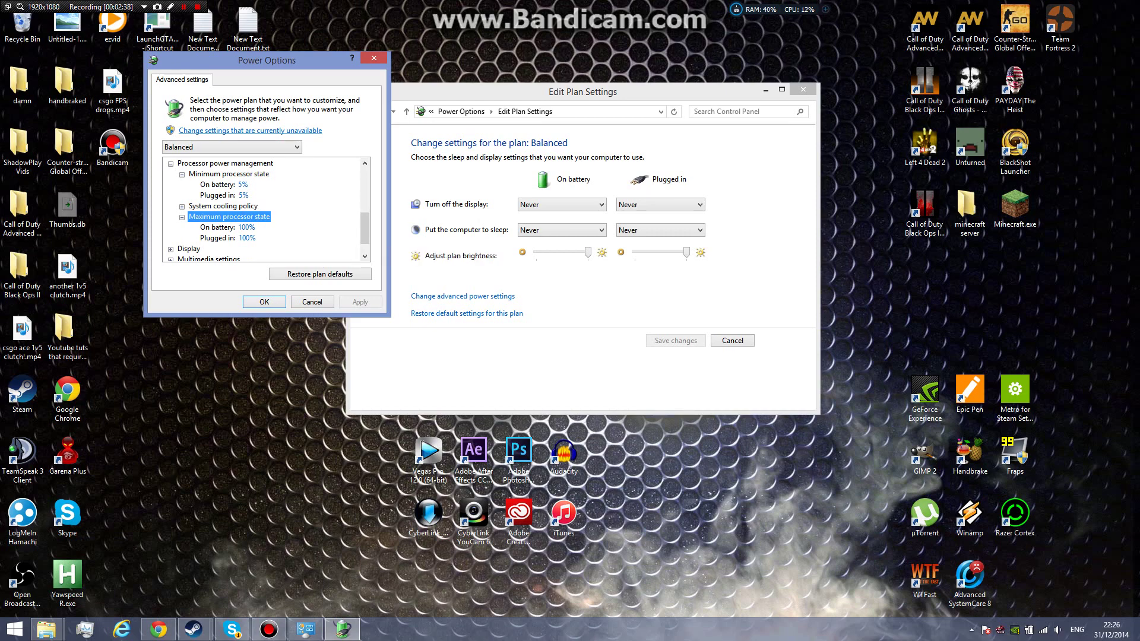
Set the Balanced plan's plugged-in maximum processor state to 95%, apply it and close the advanced settings
left_click(246, 238)
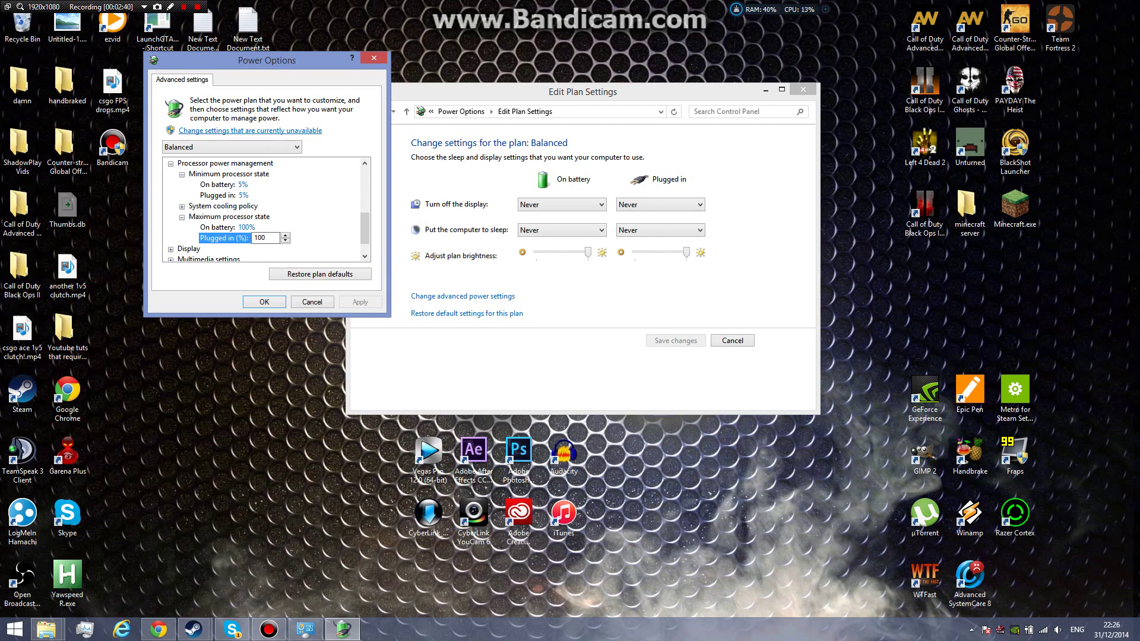
left_click(248, 228)
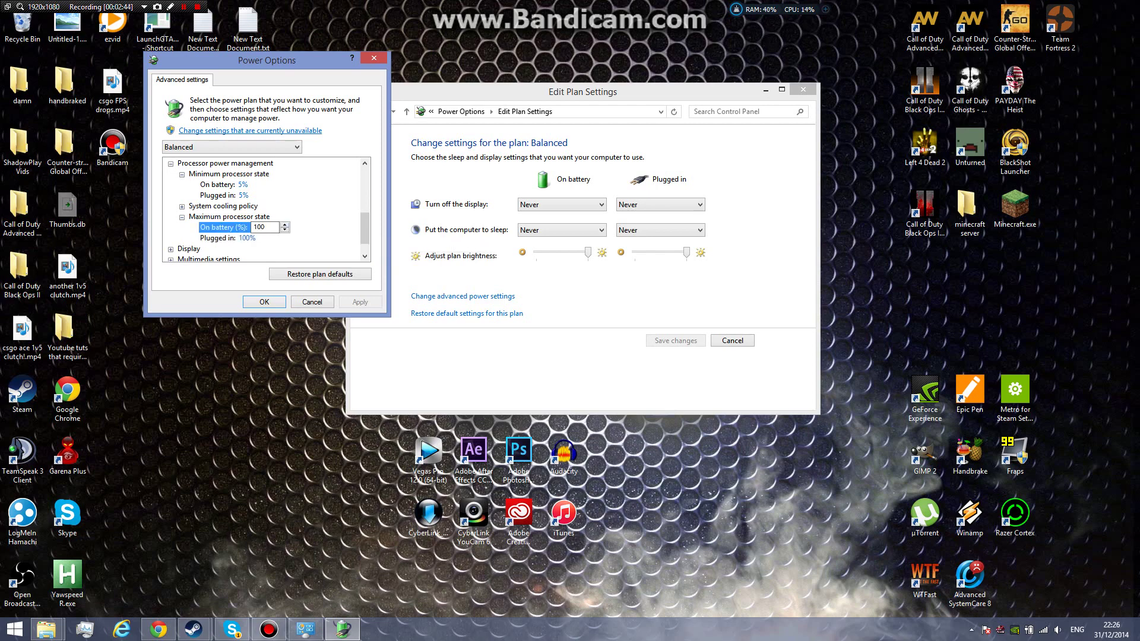
left_click(247, 238)
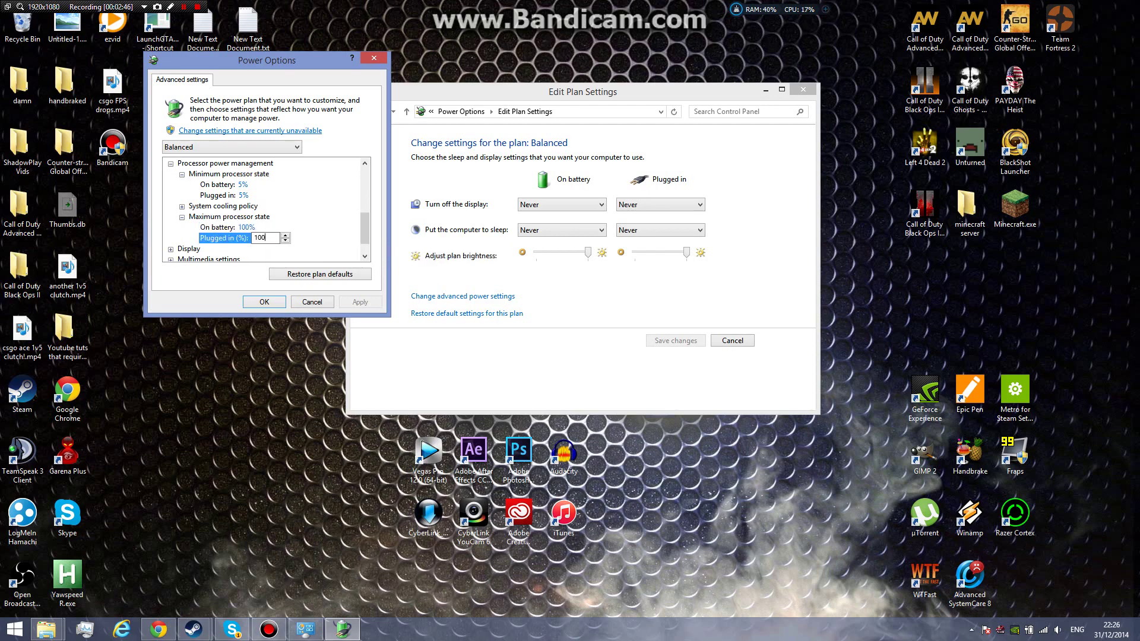
key("BackSpace")
key("BackSpace")
key("BackSpace")
type("9")
key("BackSpace")
type("95")
key("alt+a")
key("Return")
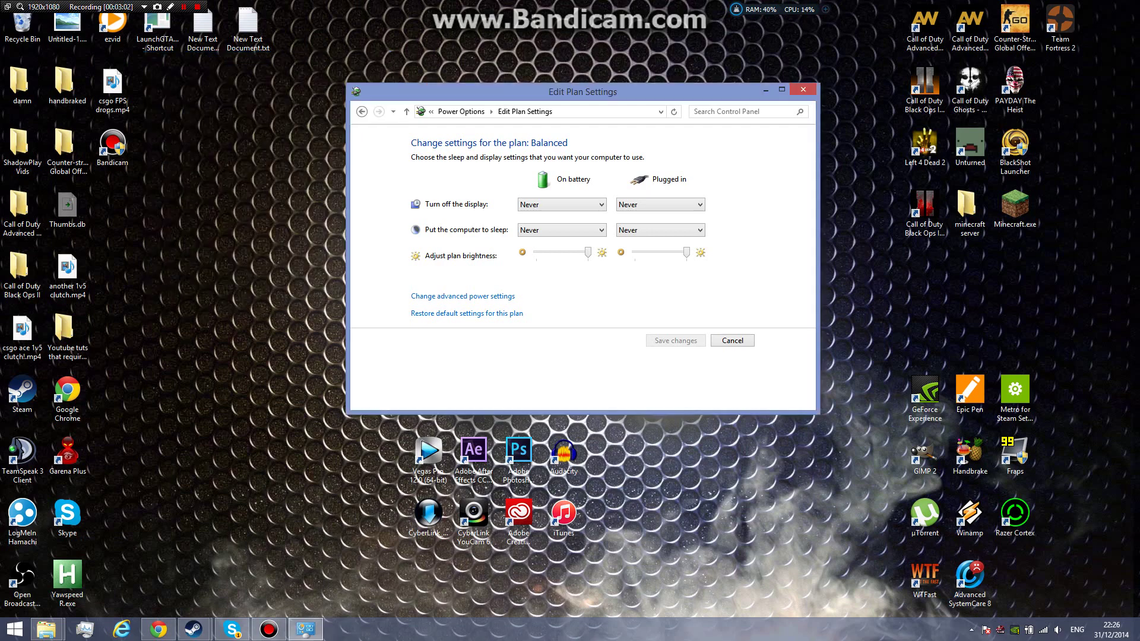
Open the High performance plan's advanced power settings and expand Maximum processor state under Processor power management
left_click(361, 111)
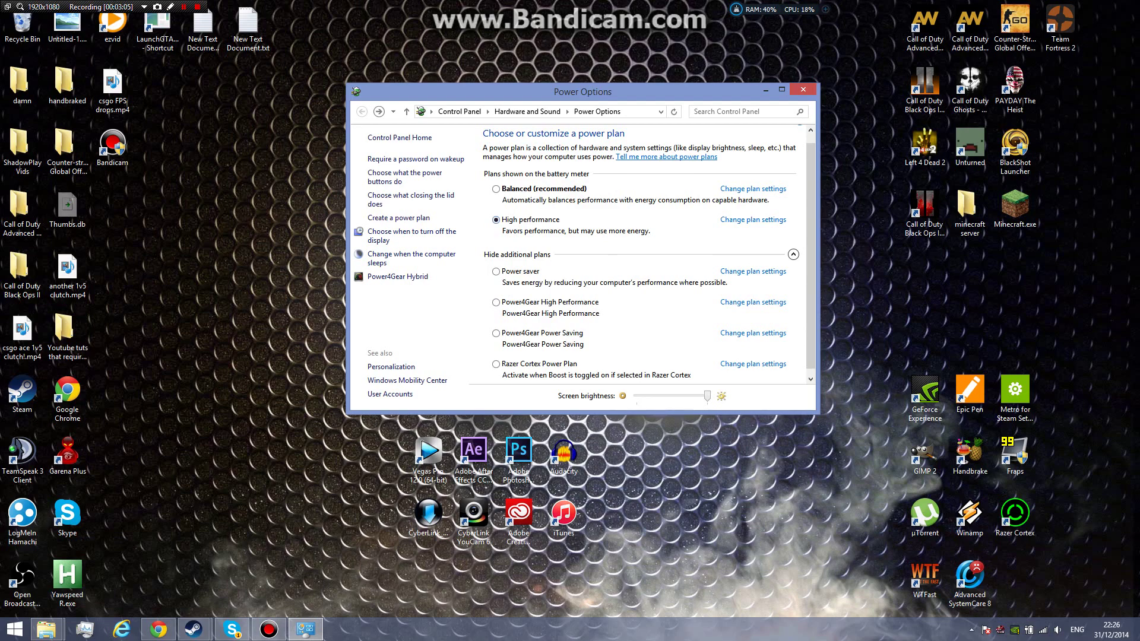
left_click(752, 220)
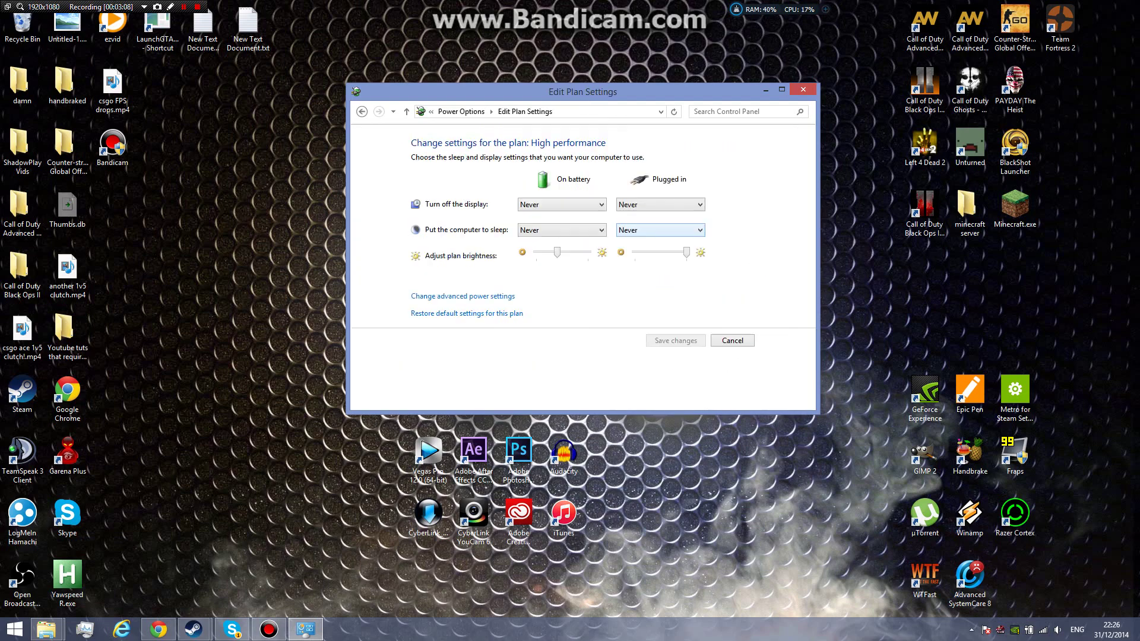
left_click(463, 296)
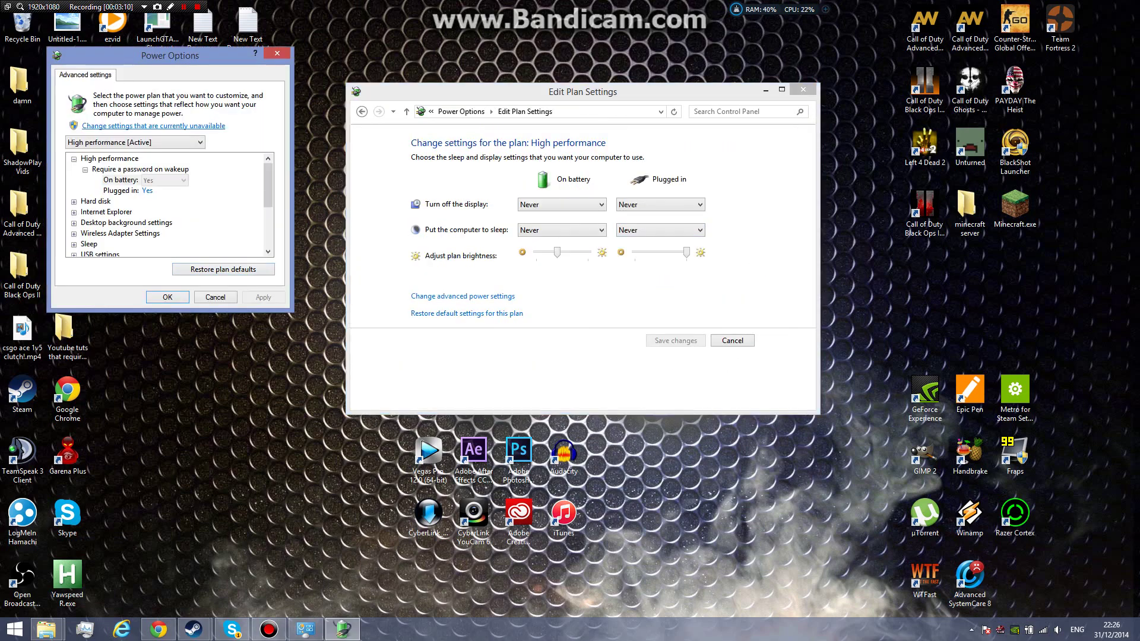
left_click_drag(269, 186, 269, 237)
double_click(145, 213)
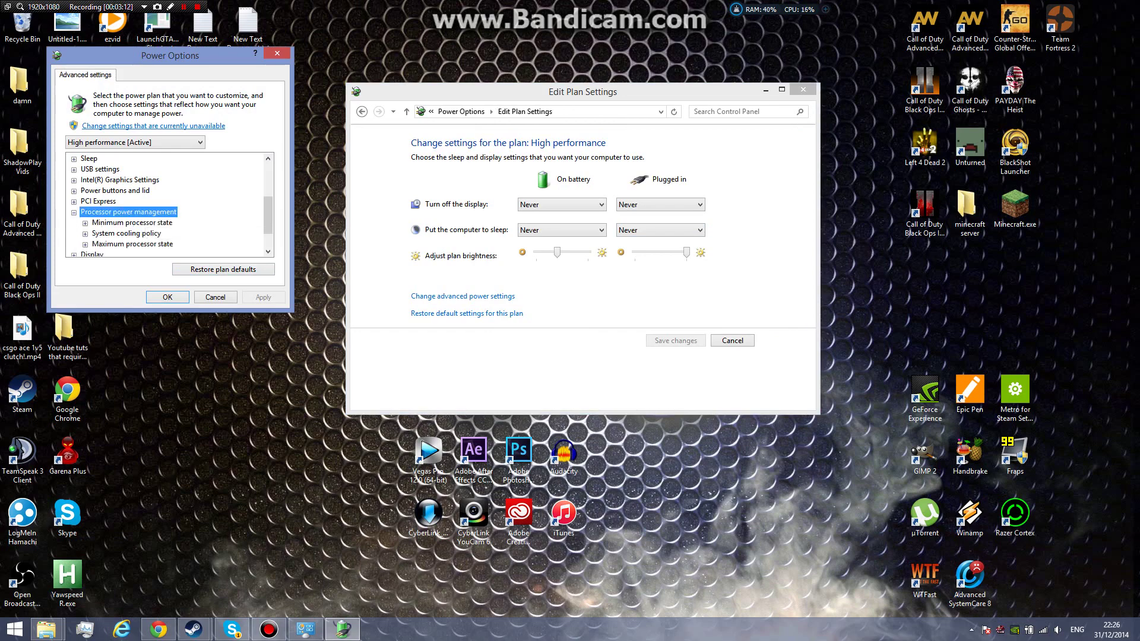
left_click(141, 244)
double_click(143, 244)
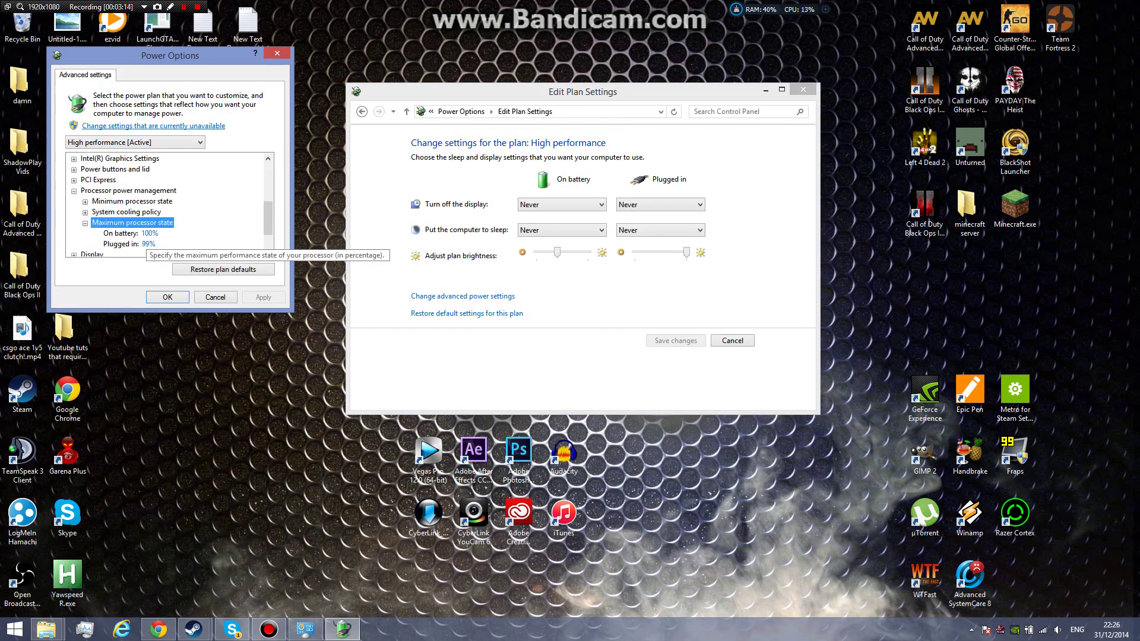
Check the High performance plan's plugged-in maximum processor state, accept the dialog and minimize the plan settings window
scroll(146, 210, "down", 1)
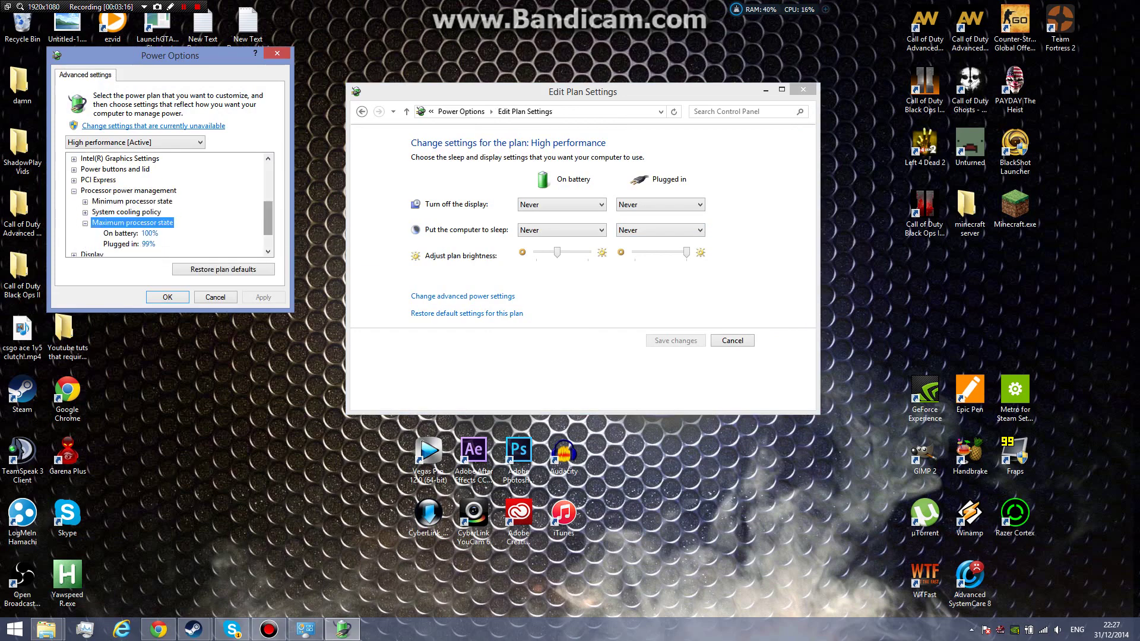
left_click(148, 212)
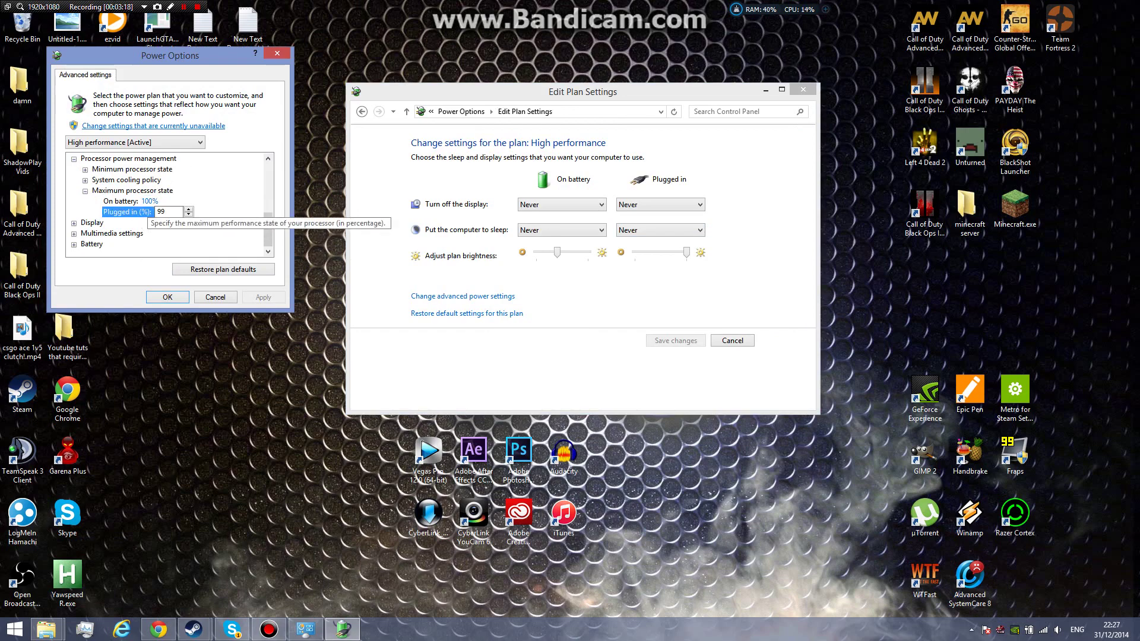
scroll(169, 202, "up", 8)
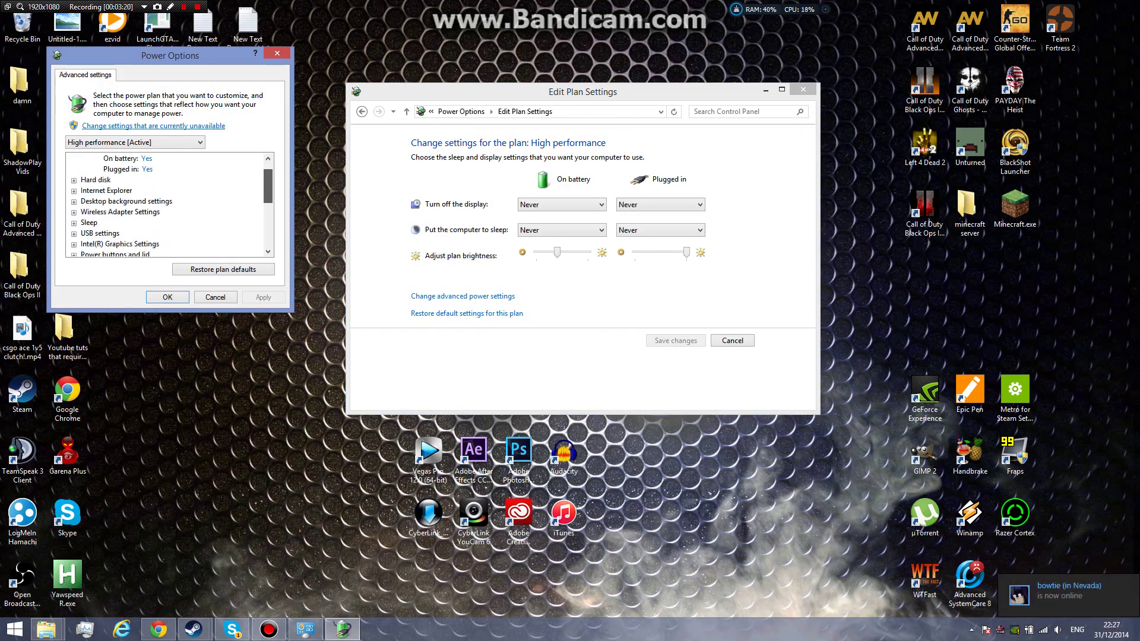
scroll(169, 202, "down", 8)
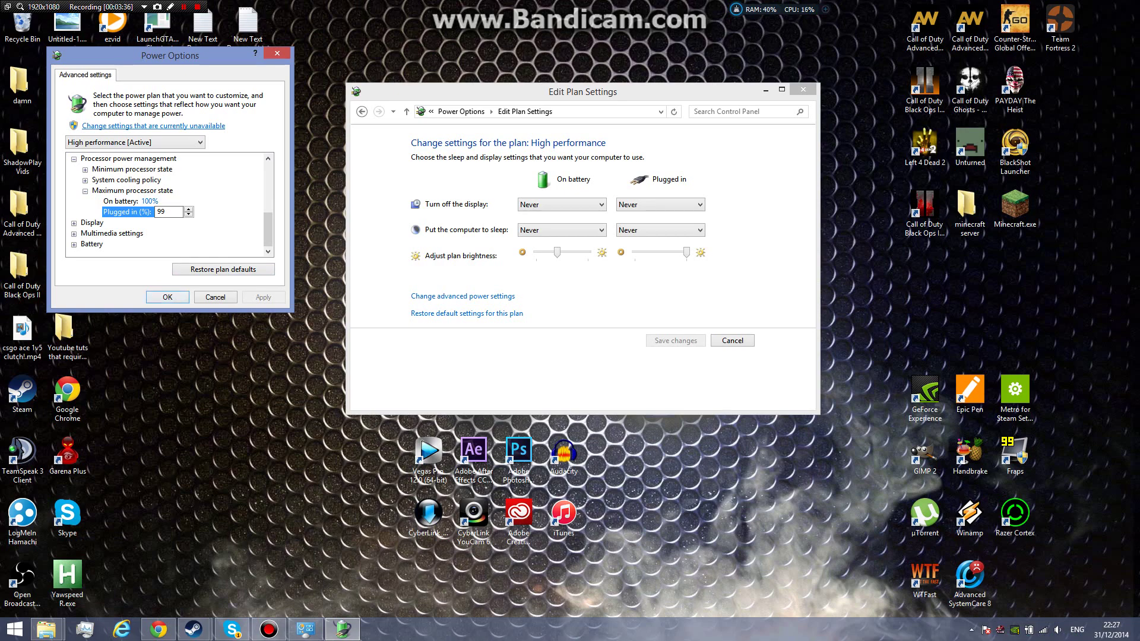
left_click_drag(172, 55, 434, 76)
left_click(429, 318)
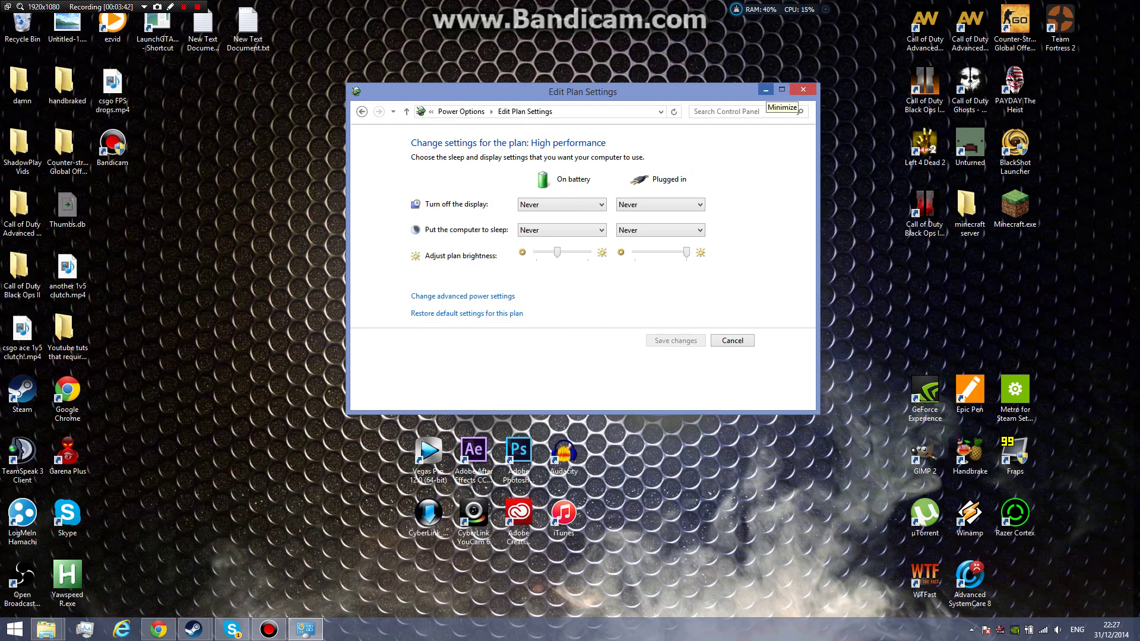
left_click(766, 91)
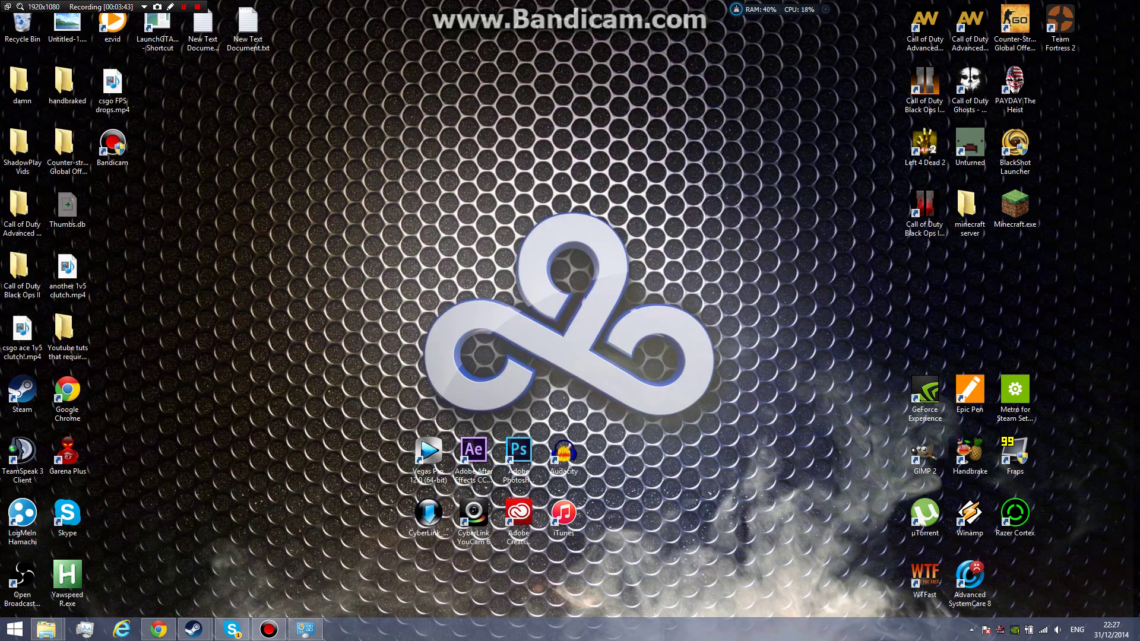